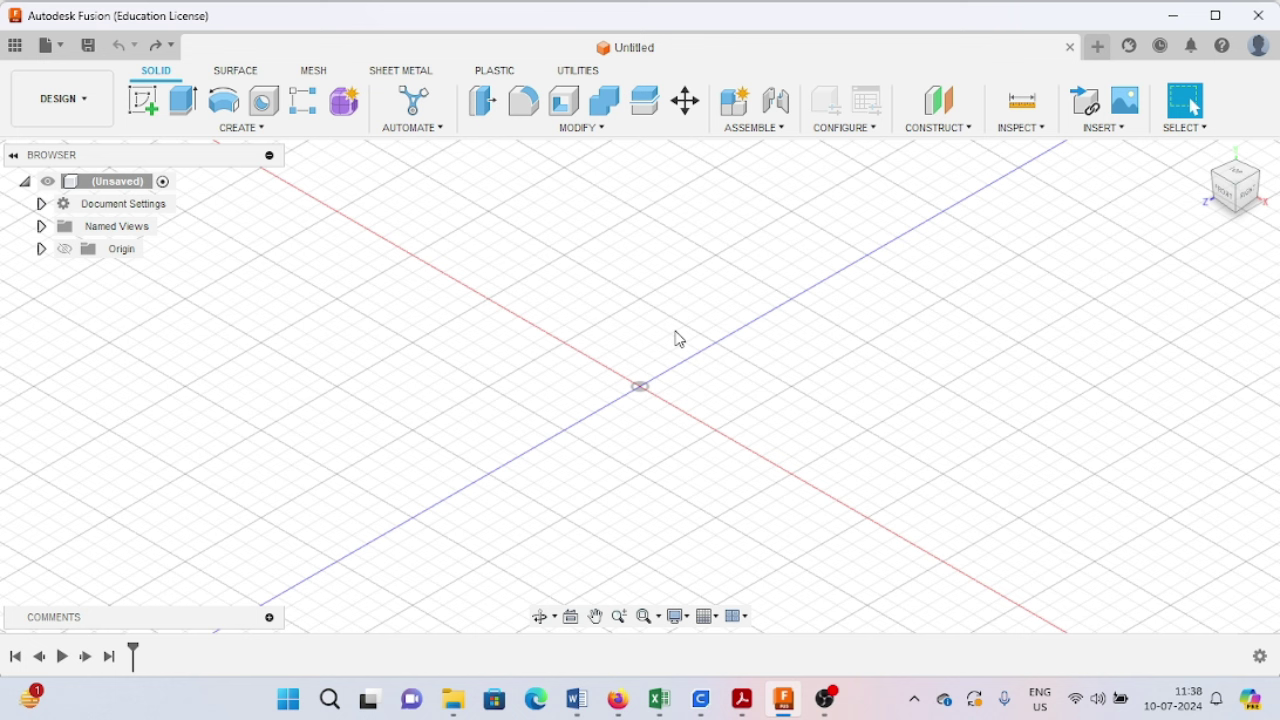
- Open the Fusion App Store from the Utilities Add-Ins menu
click(577, 71)
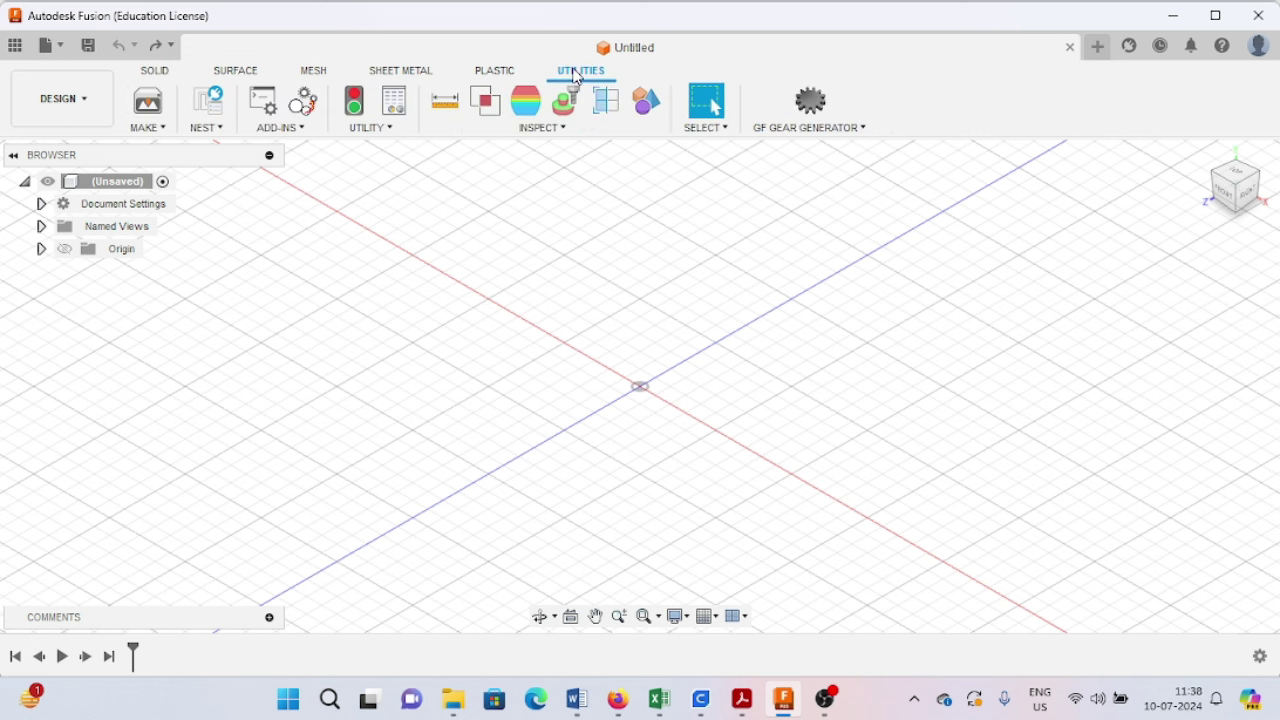
click(300, 128)
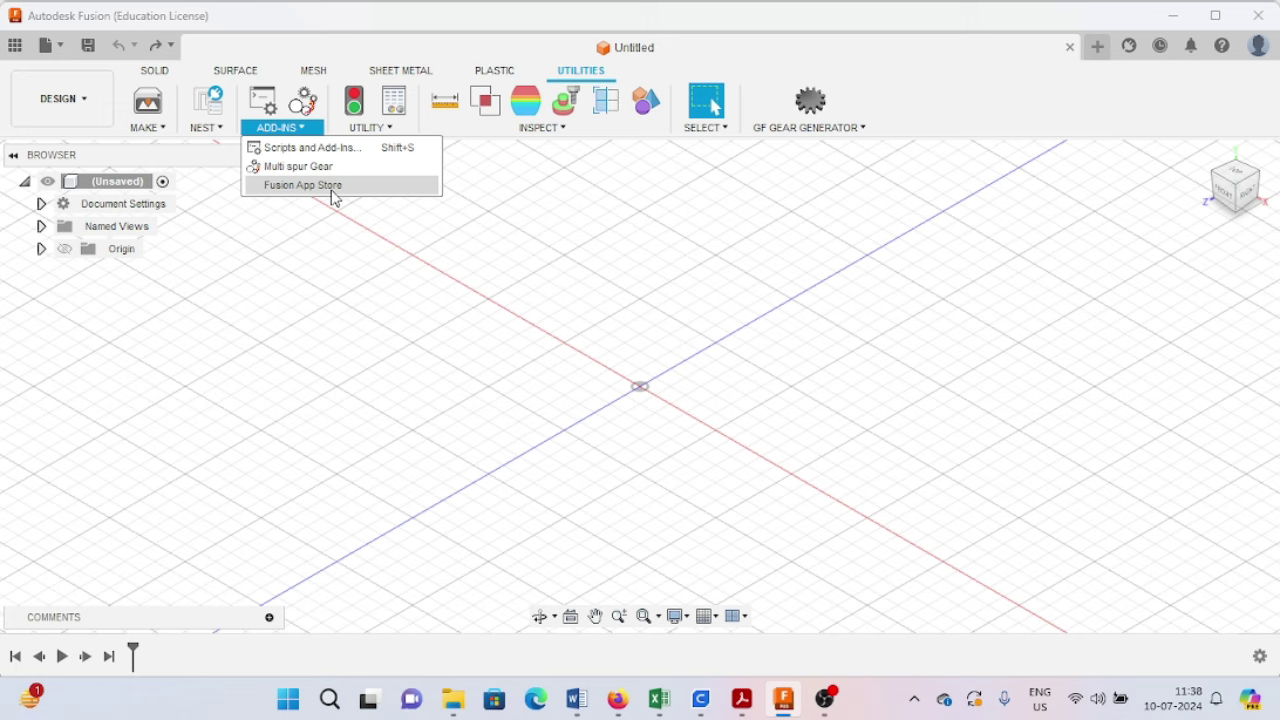
click(334, 186)
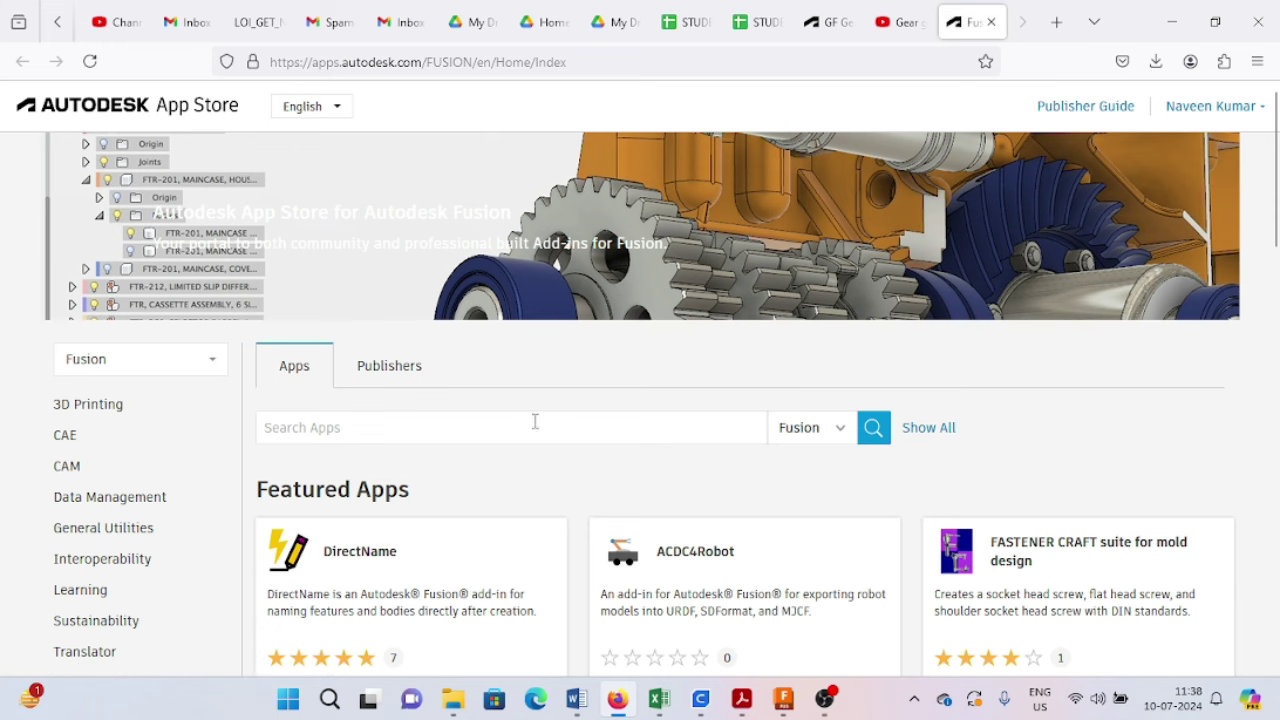
- Find GF Gear Generator under Most Popular Apps and open its free app page
scroll(543, 480, down, 2)
scroll(540, 490, down, 4)
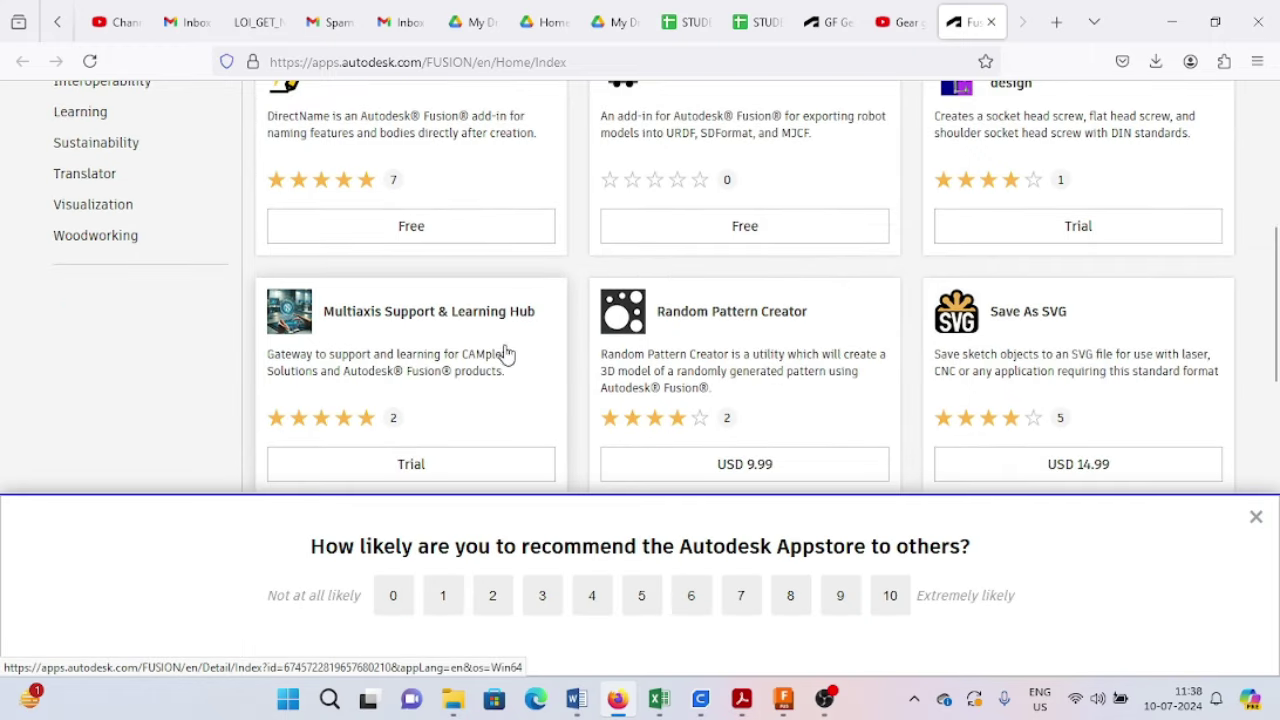
scroll(450, 345, down, 2)
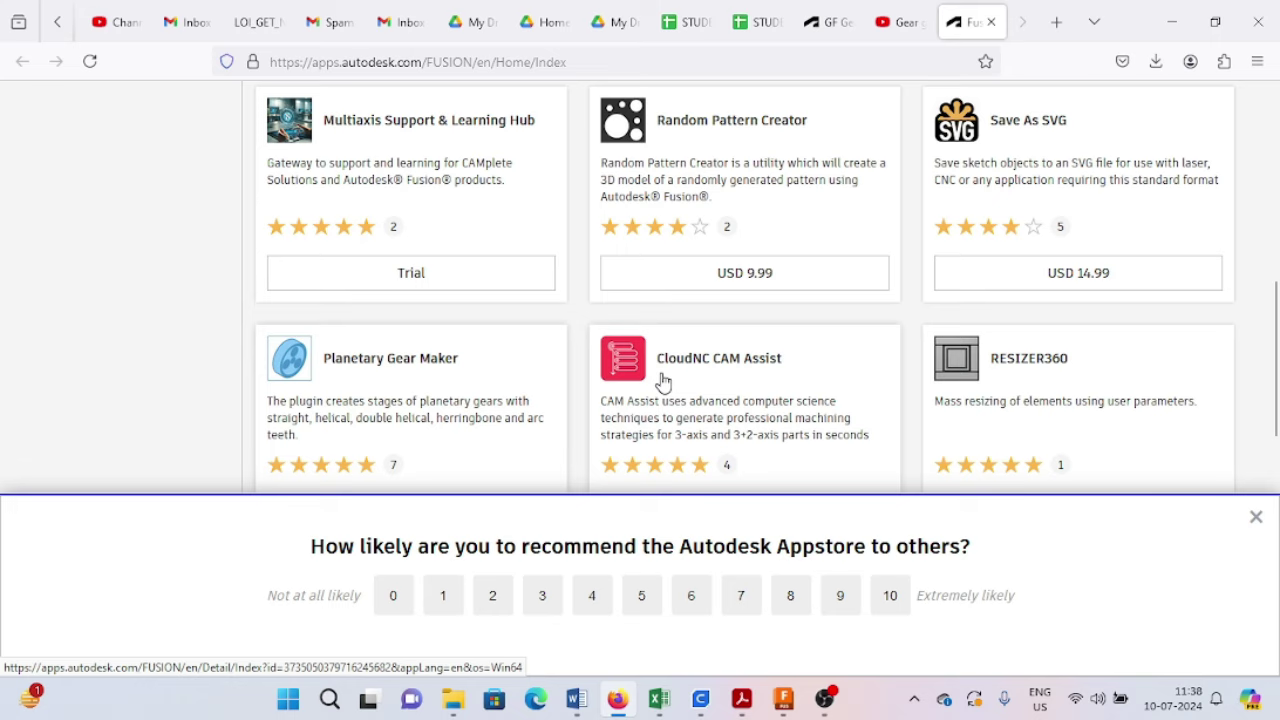
scroll(600, 403, down, 2)
scroll(415, 398, down, 1)
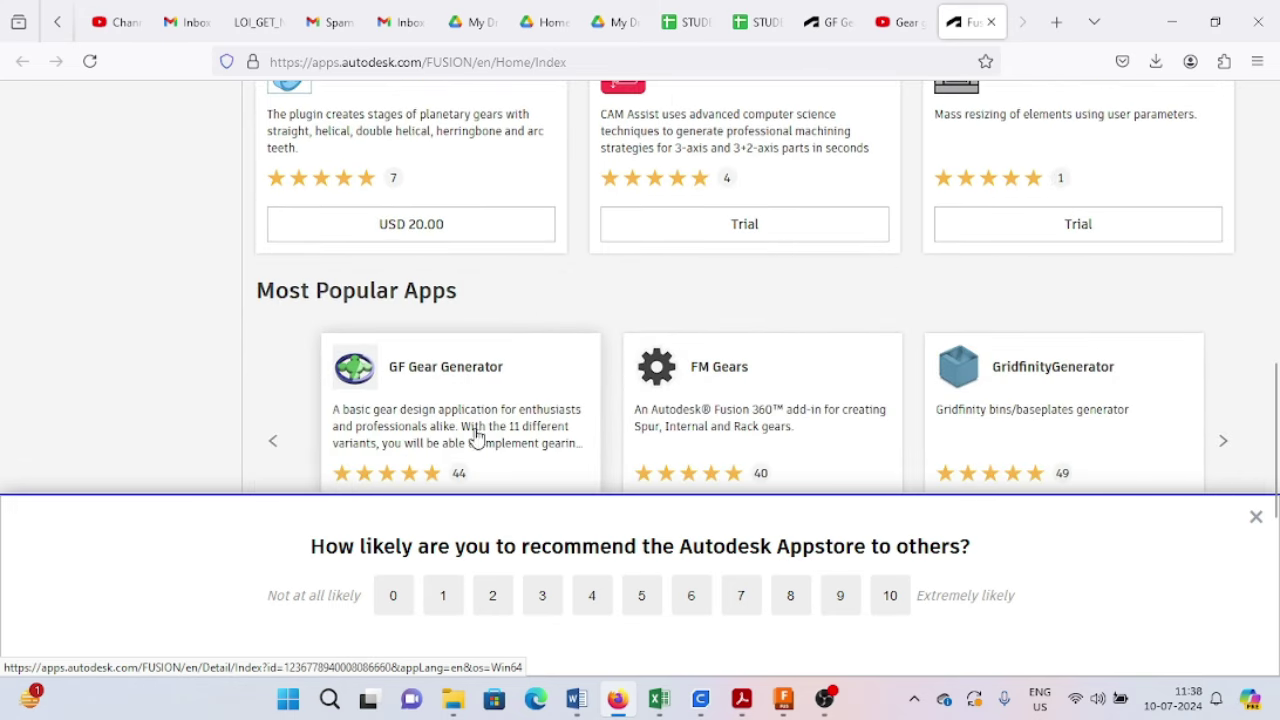
scroll(427, 390, down, 1)
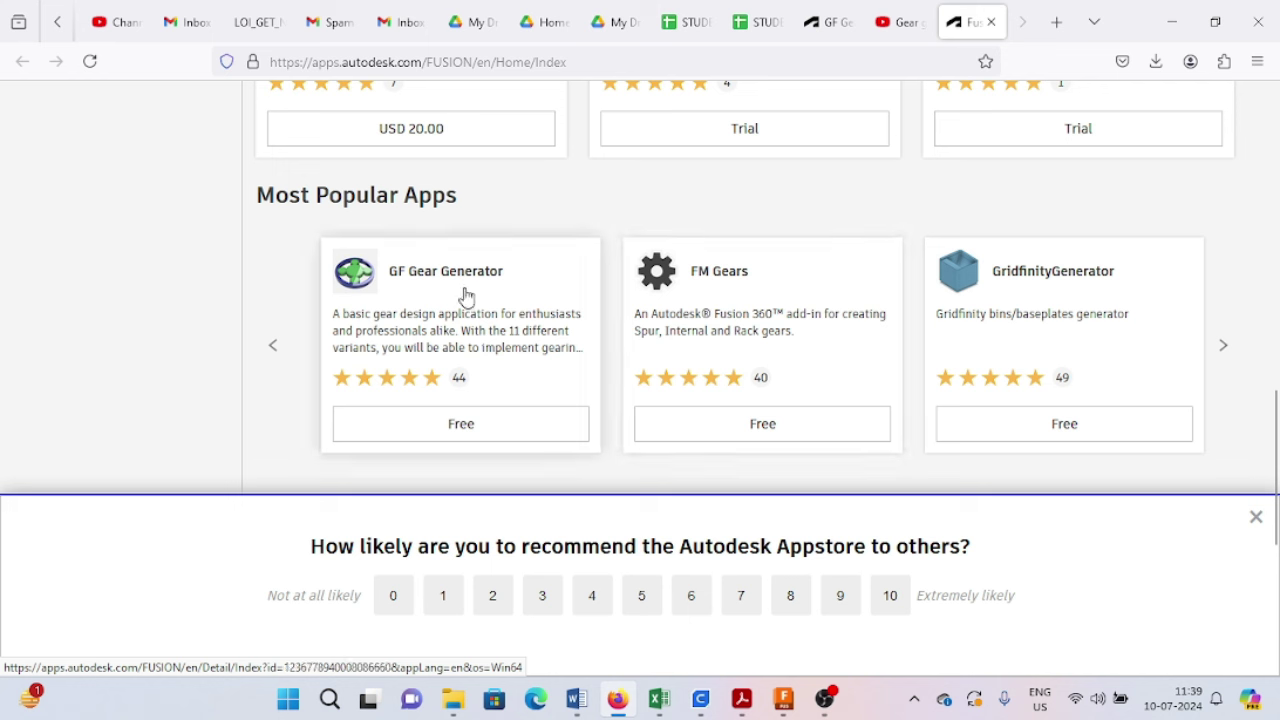
click(461, 426)
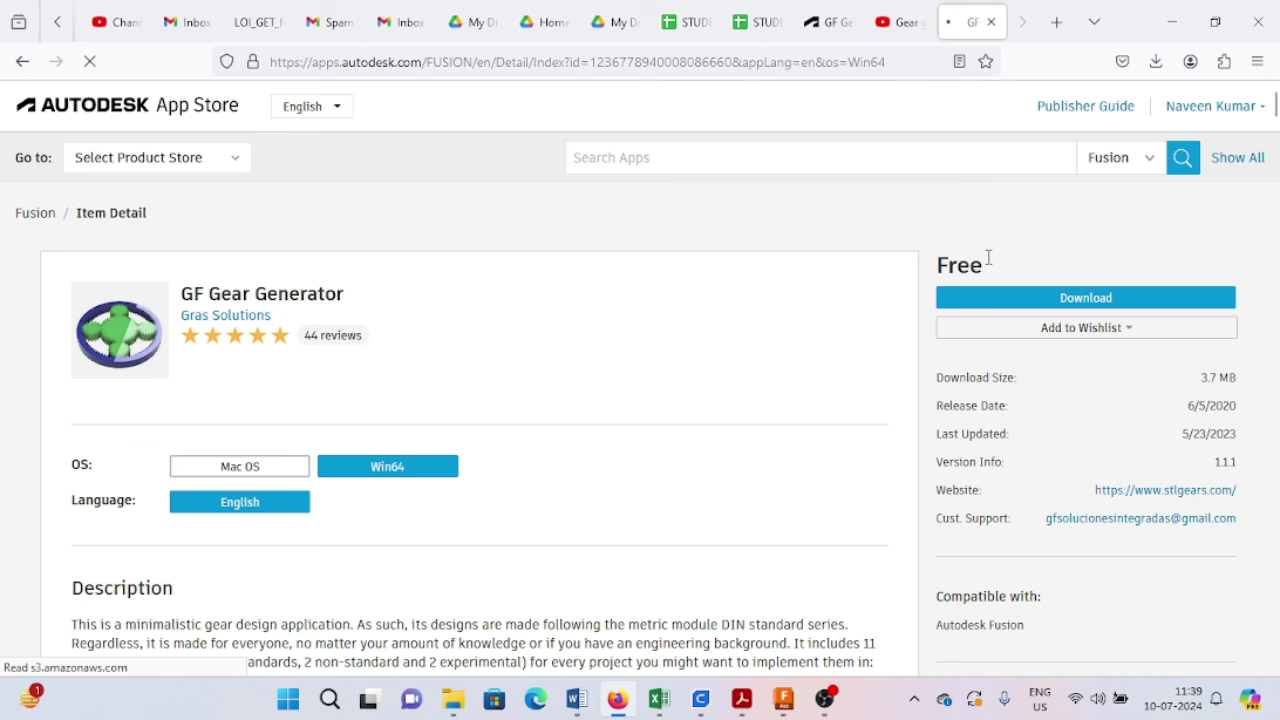
- Download the 3.7 MB GF Gear Generator Win64 installer and dismiss the downloads list
click(1042, 300)
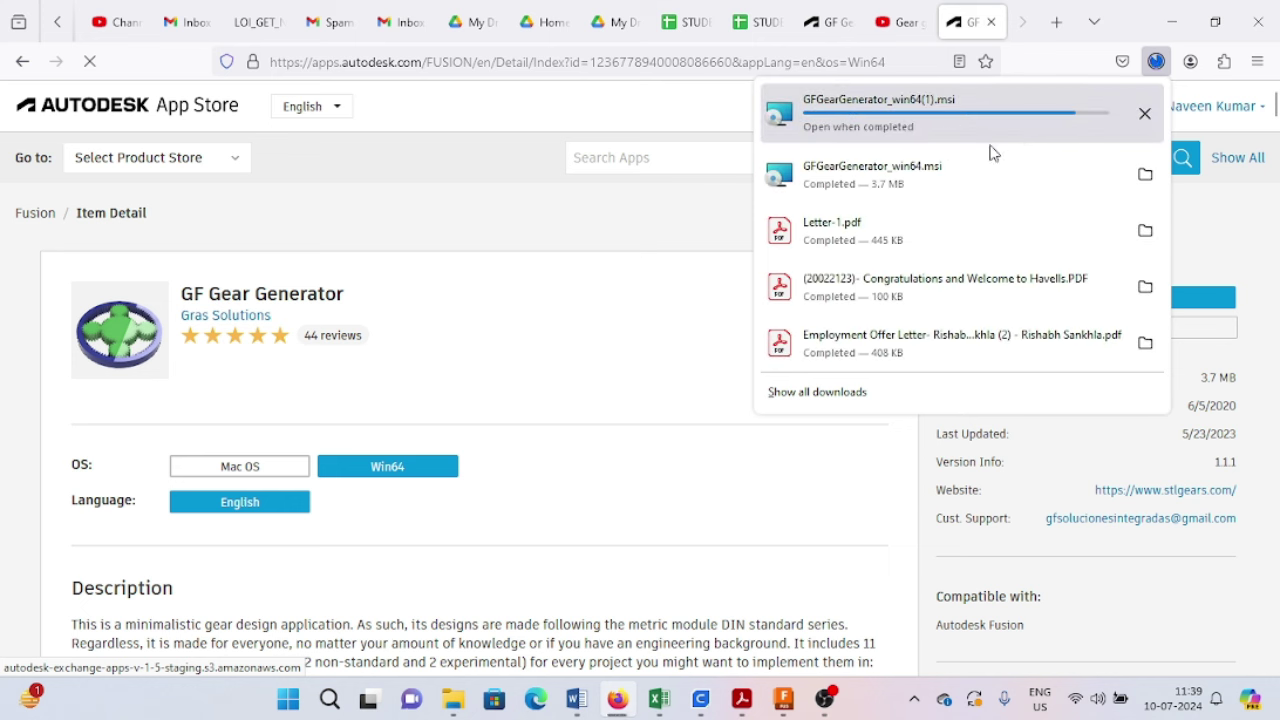
click(640, 230)
click(1171, 20)
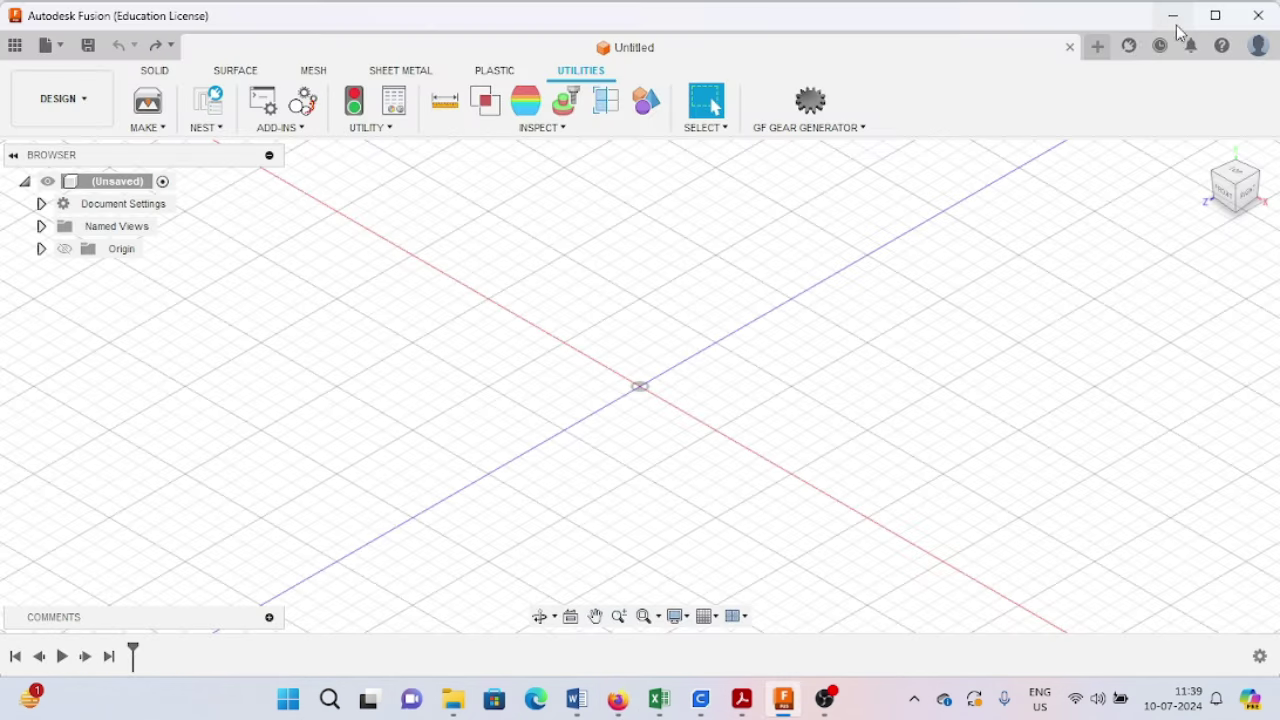
click(1171, 17)
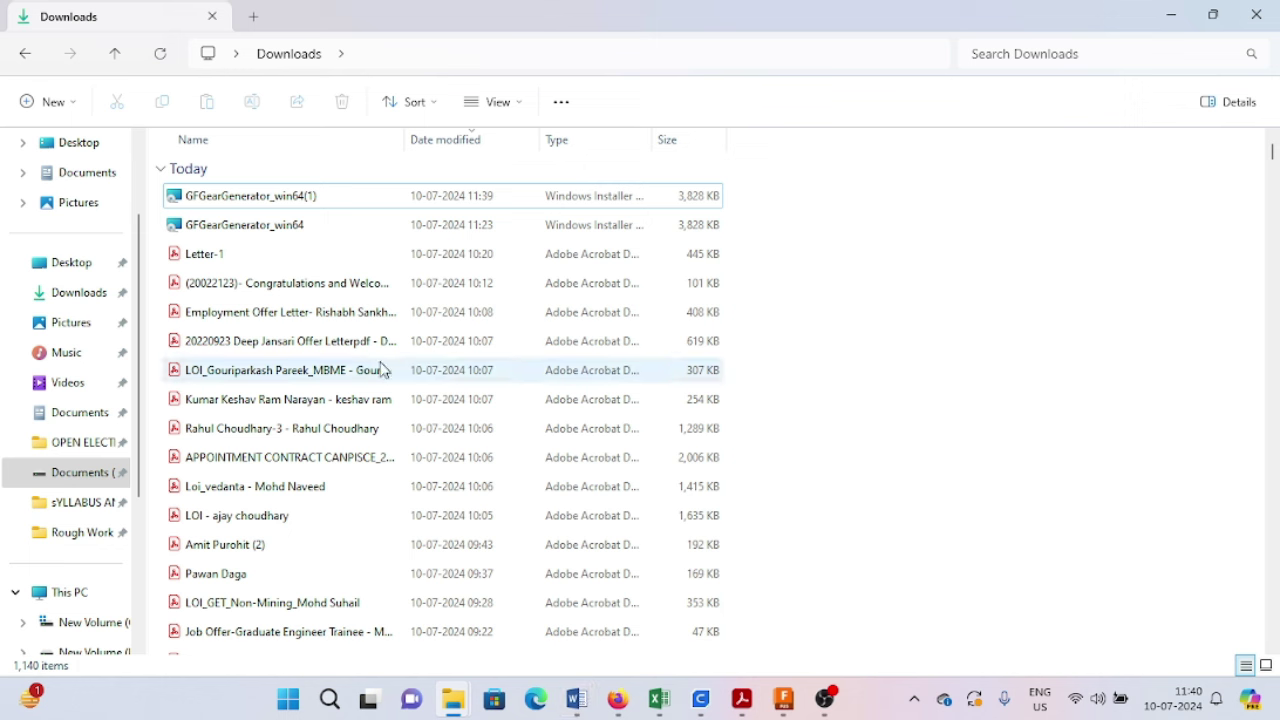
mouse_move(617, 716)
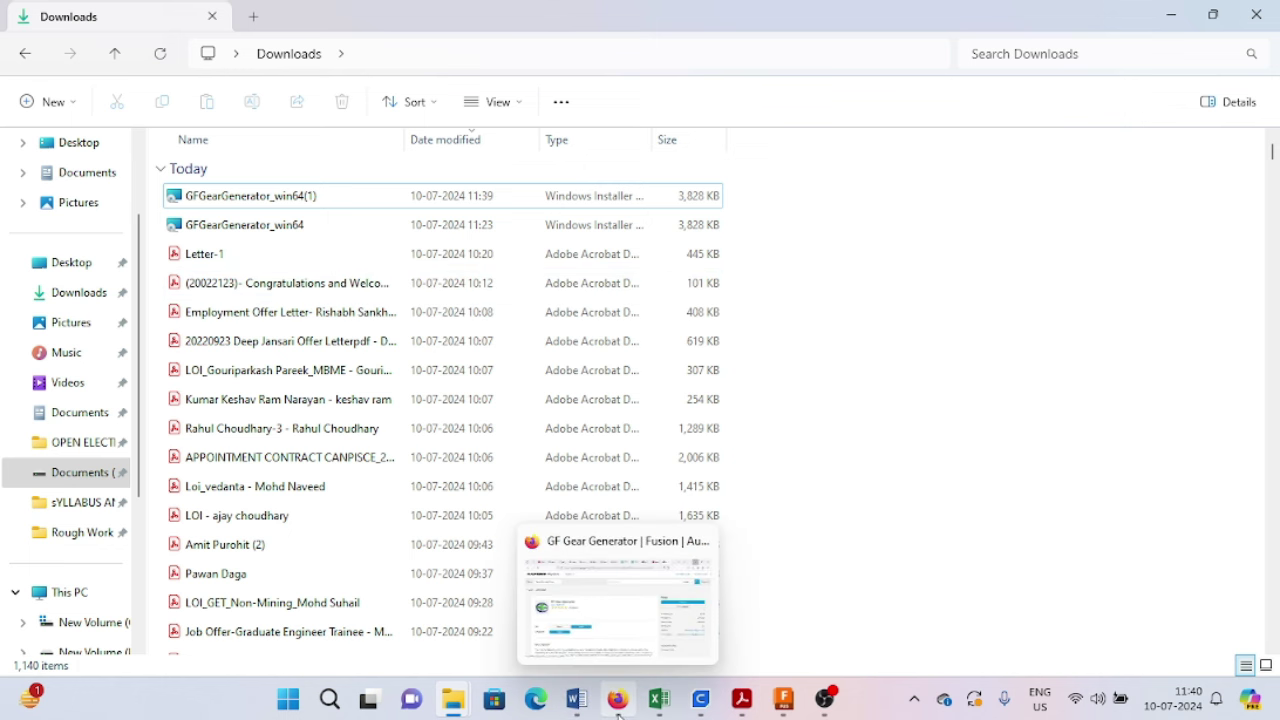
click(784, 699)
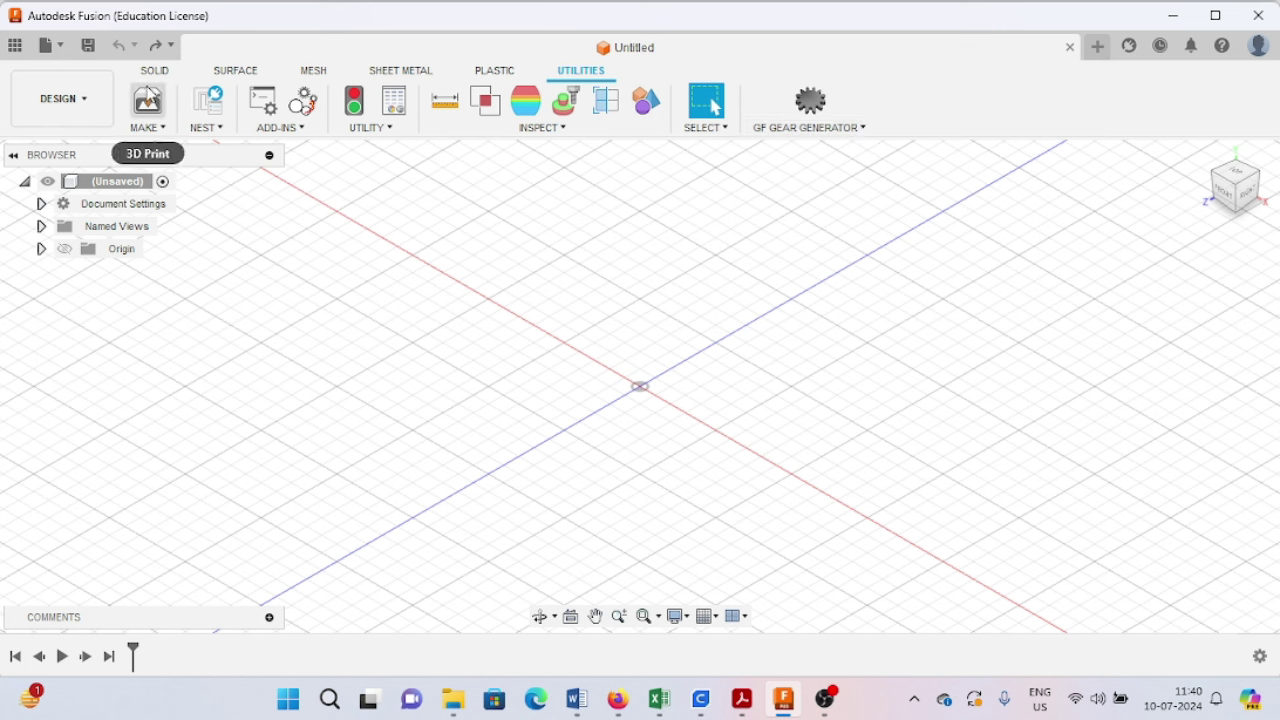
- Show the GF Gear Generator gear types (Spur, Helical, Bevel, Worm, Internal) under Utilities
click(155, 72)
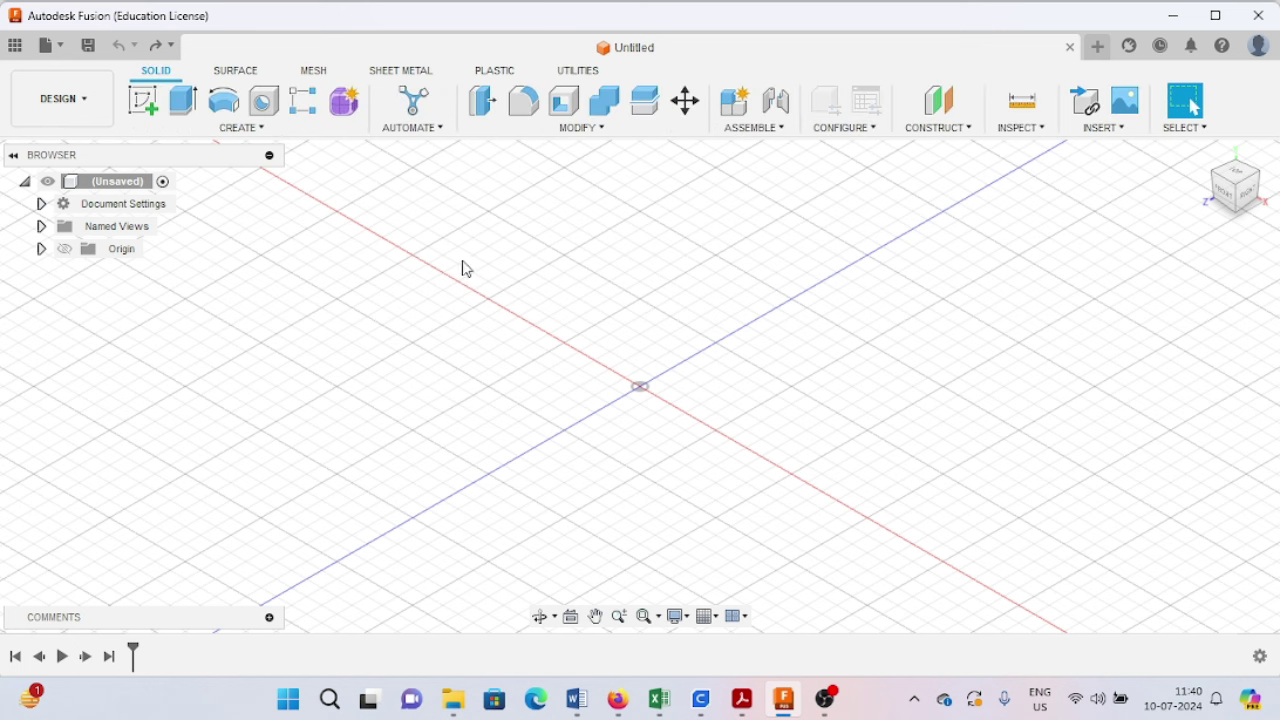
click(578, 71)
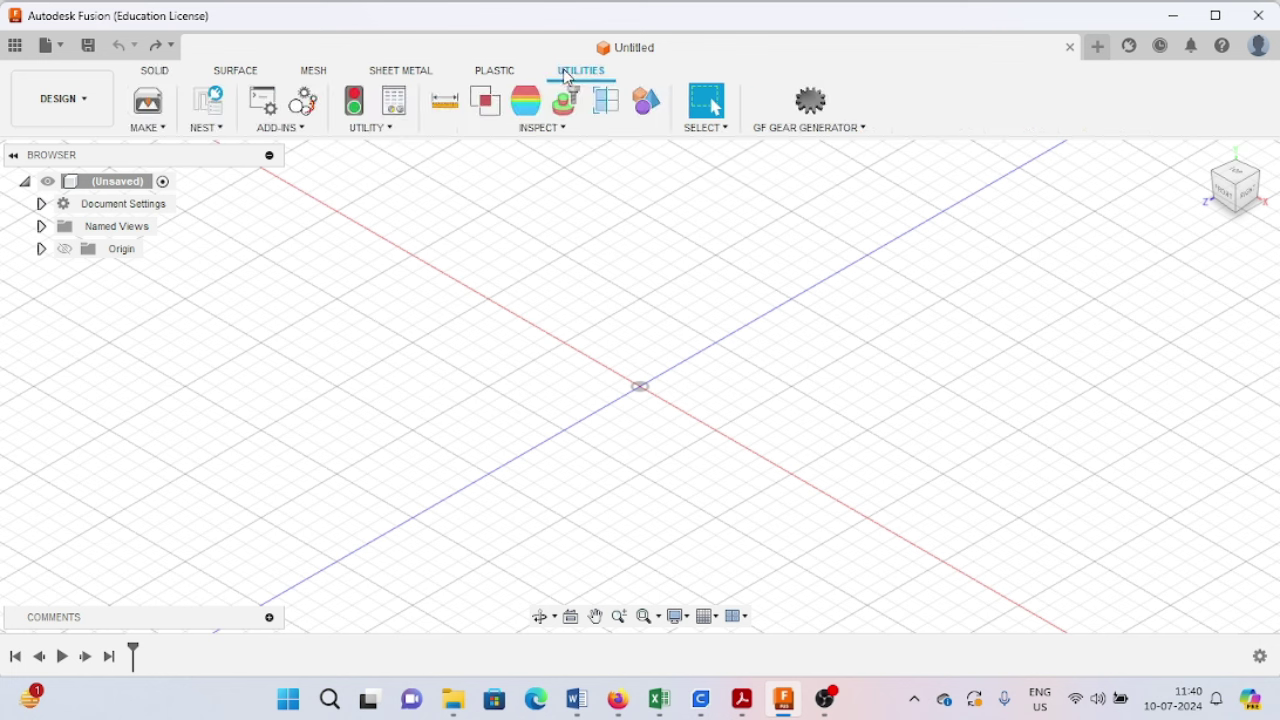
click(847, 130)
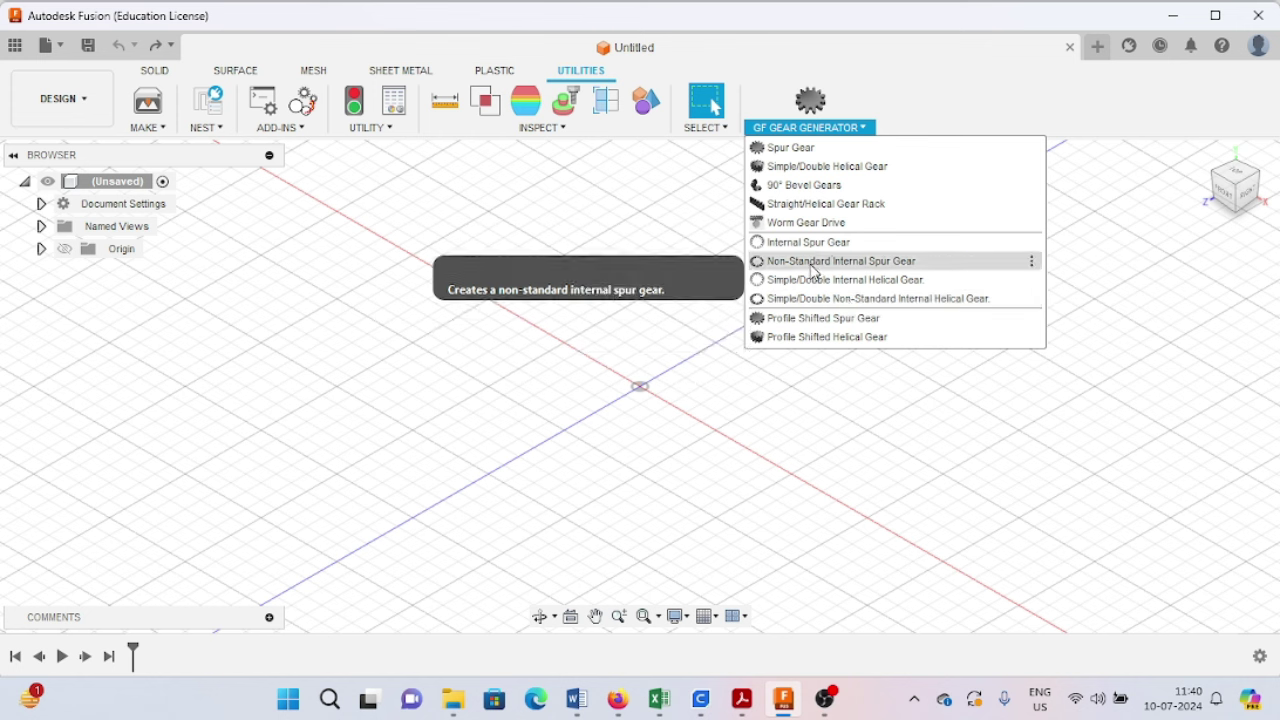
- Create a metric non-standard internal spur gear with 18 teeth, 0.30 mm module, 3.00 mm height
click(813, 270)
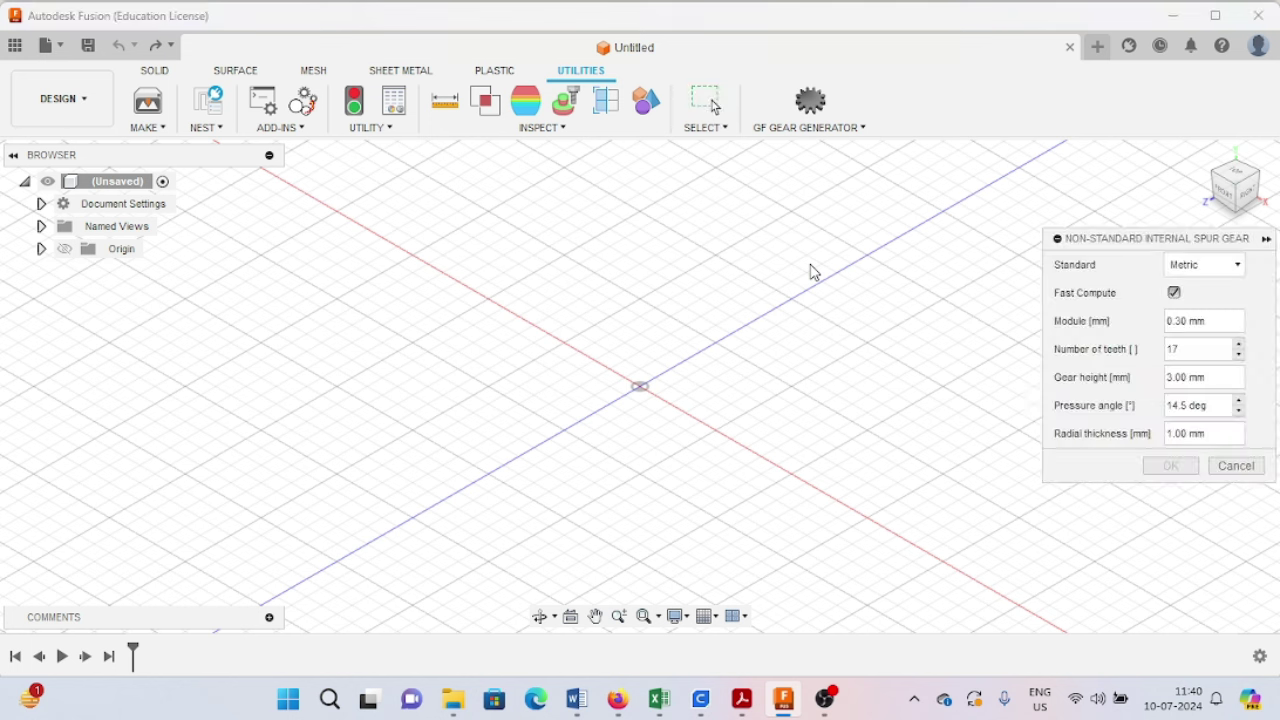
click(1216, 272)
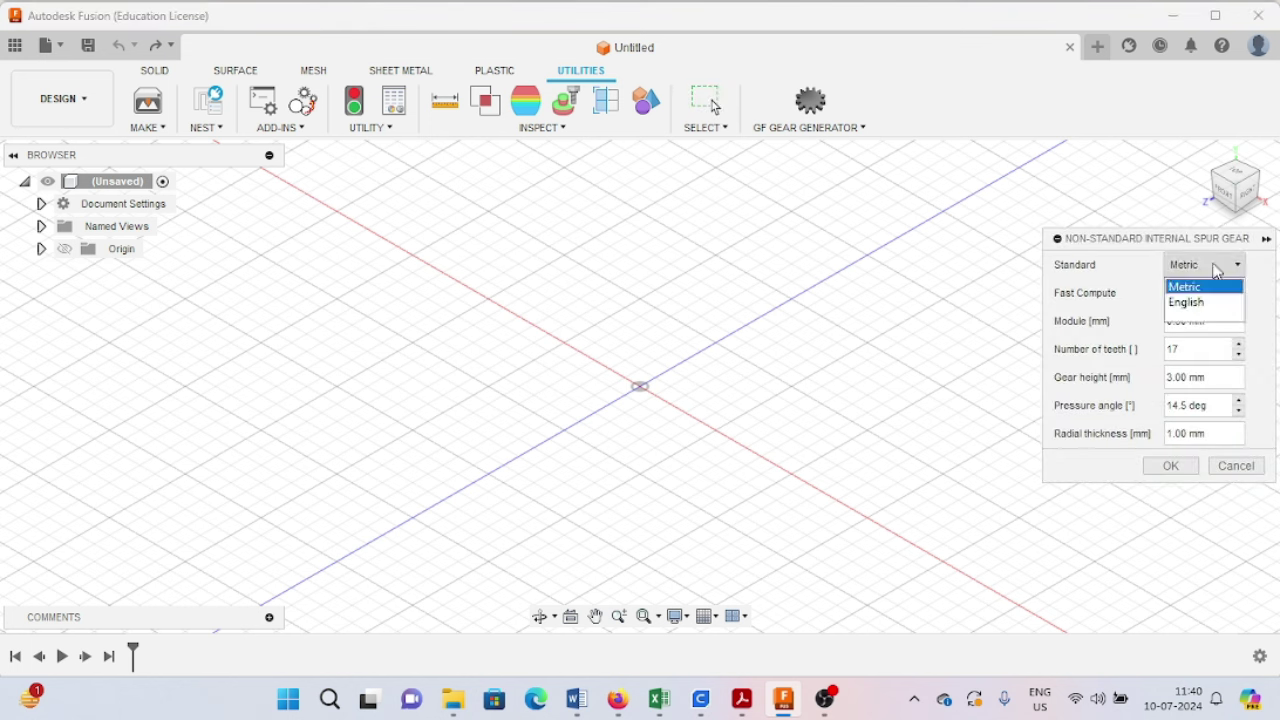
click(1133, 282)
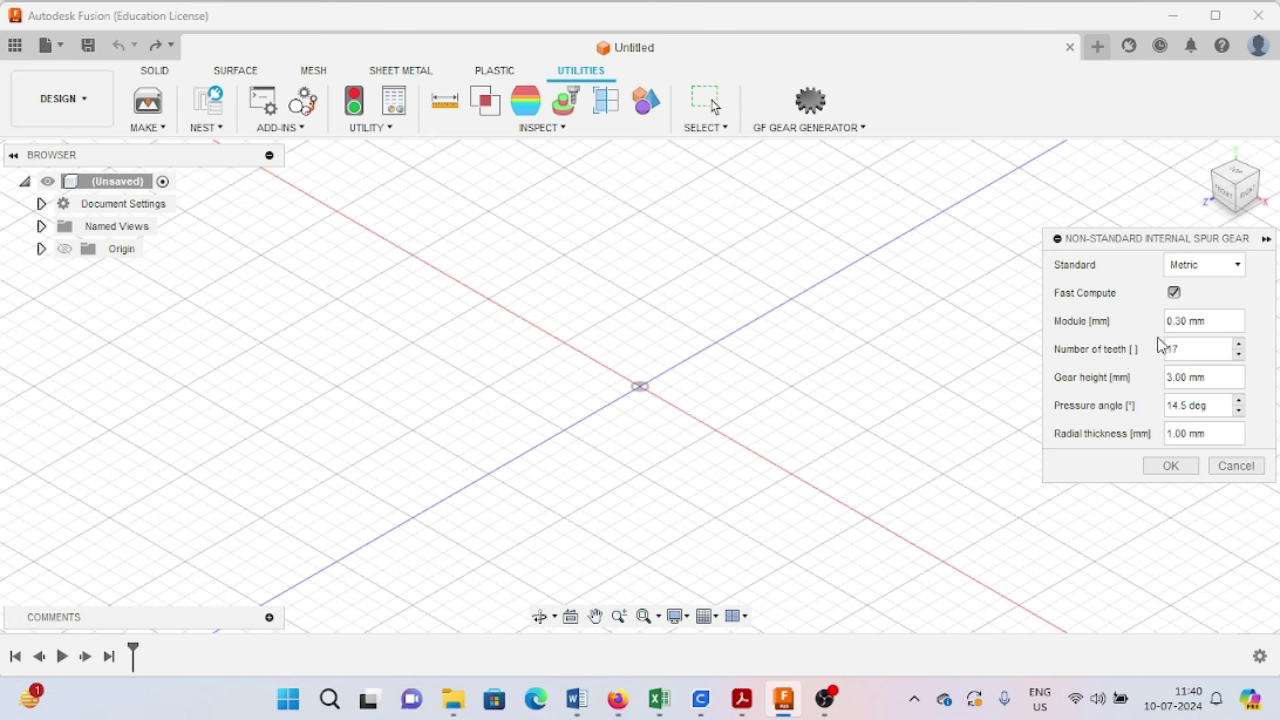
click(1191, 349)
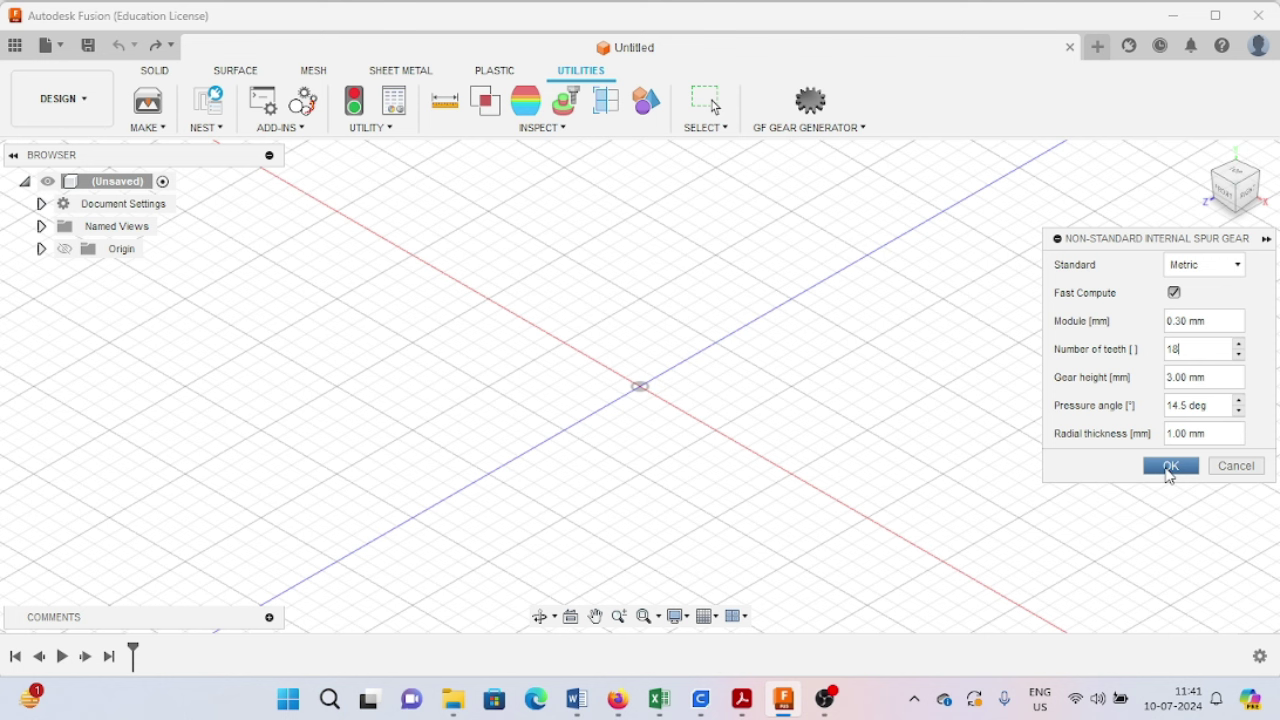
key(Return)
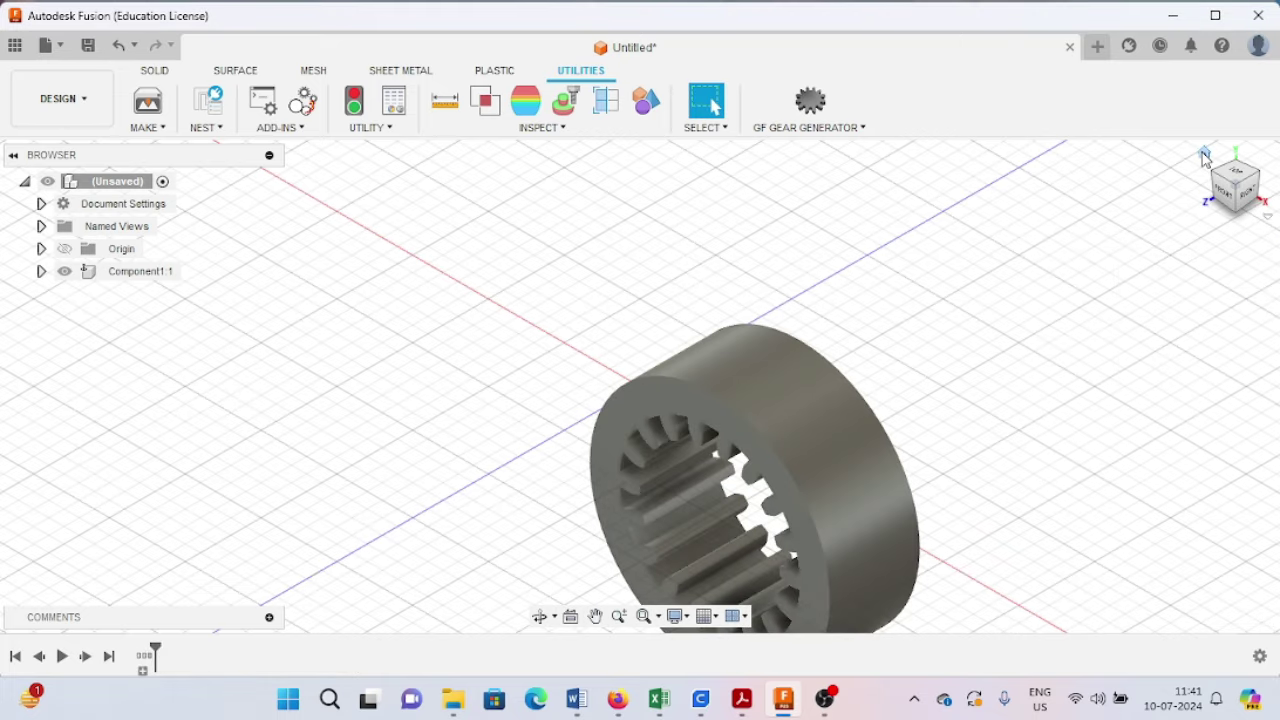
- View the 18-tooth internal gear from the front to inspect its inward-facing teeth
click(1206, 152)
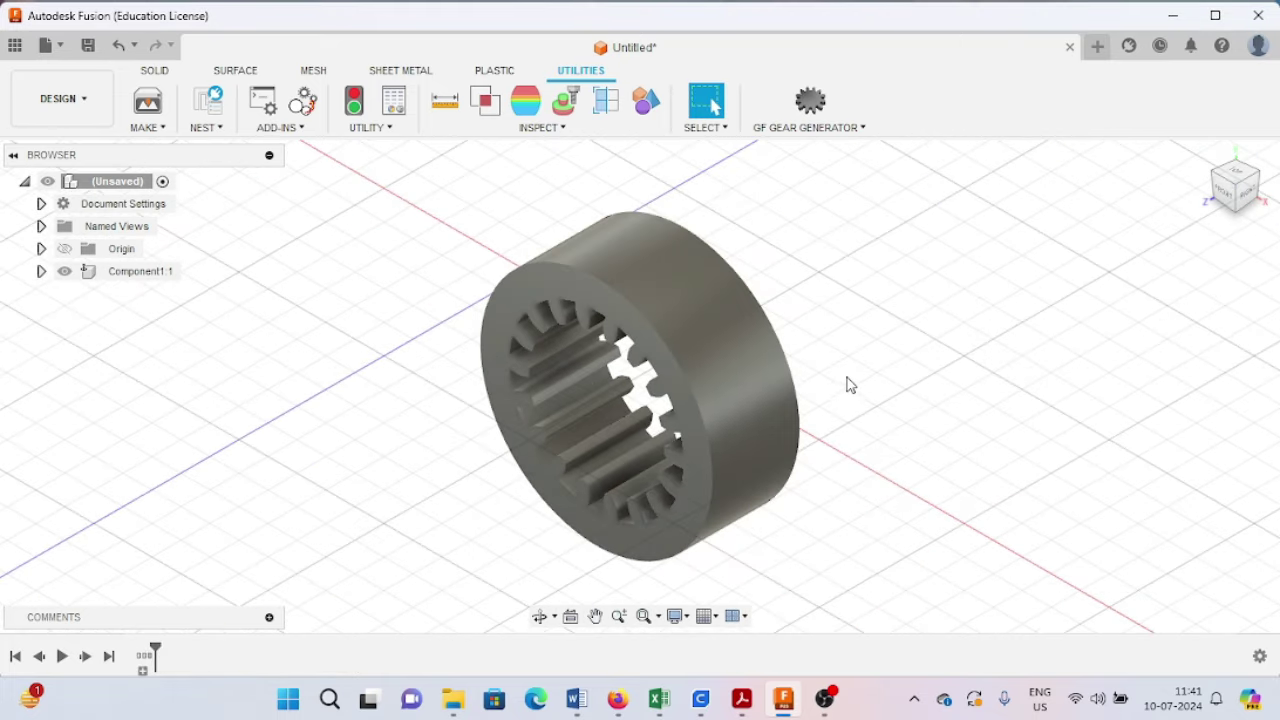
scroll(848, 385, down, 1)
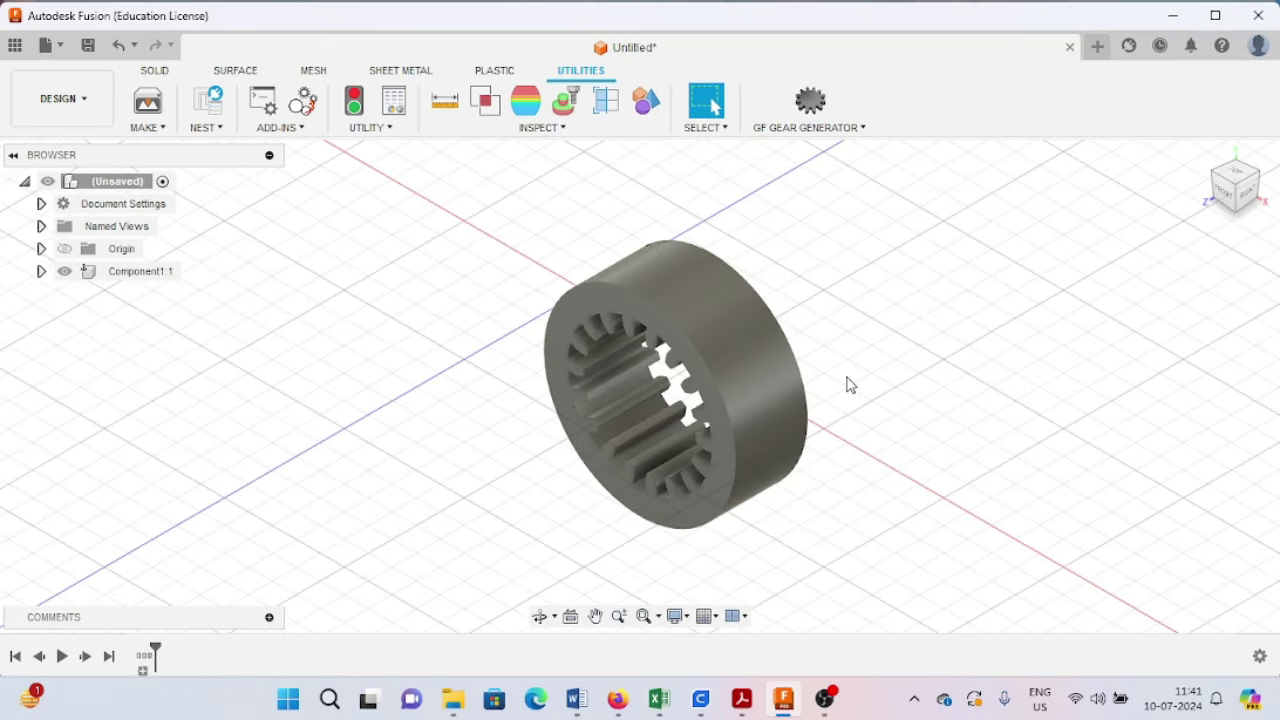
click(1228, 203)
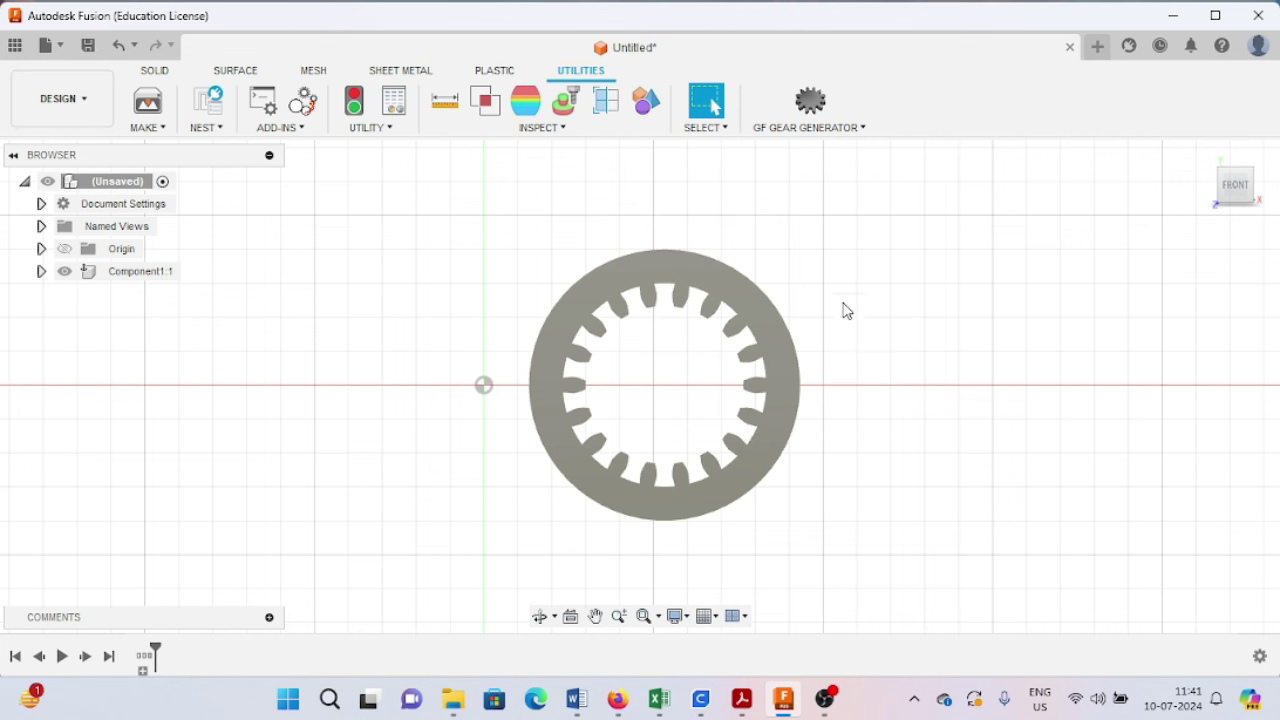
- Generate a standard 18-tooth internal spur gear as Component2
click(851, 129)
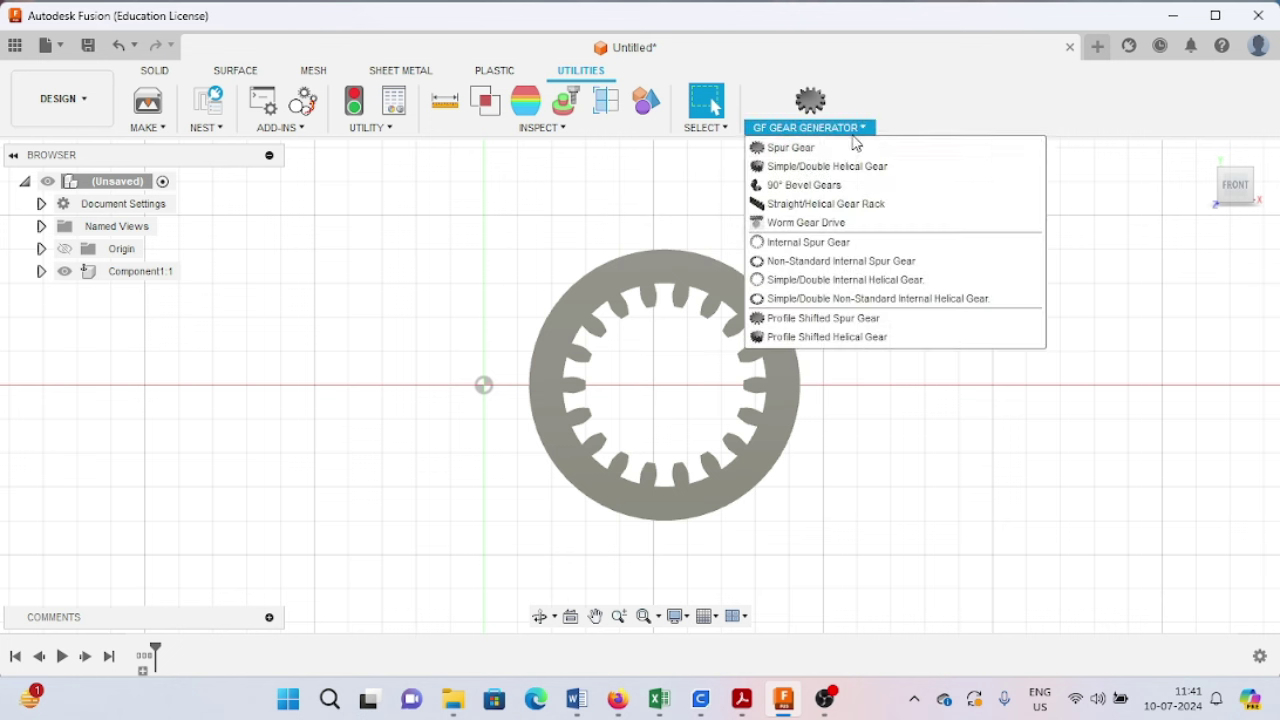
click(849, 246)
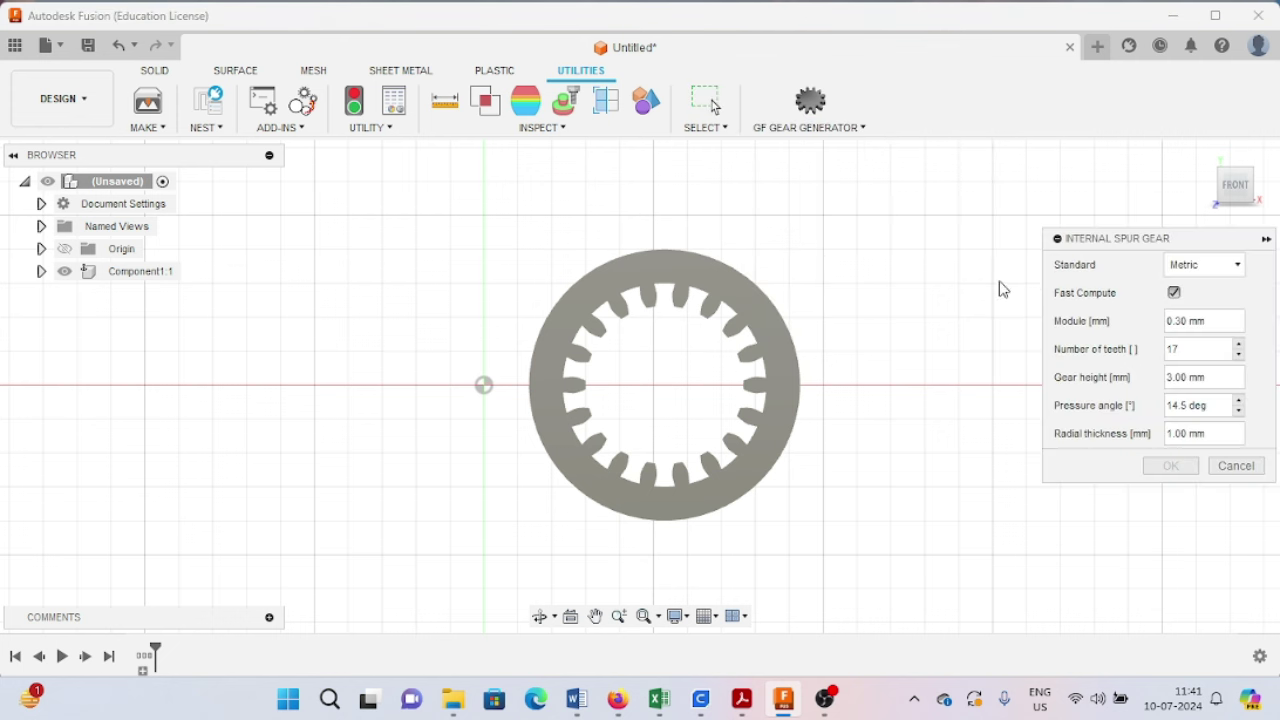
click(1190, 350)
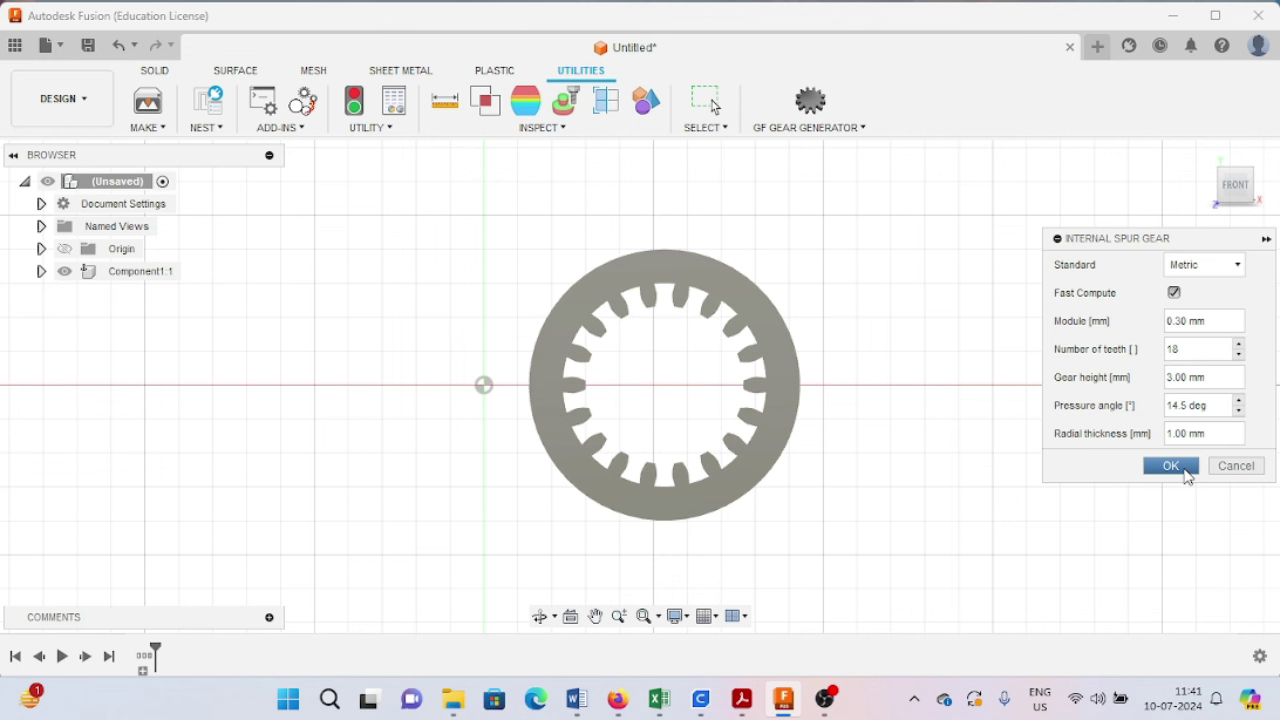
click(1185, 471)
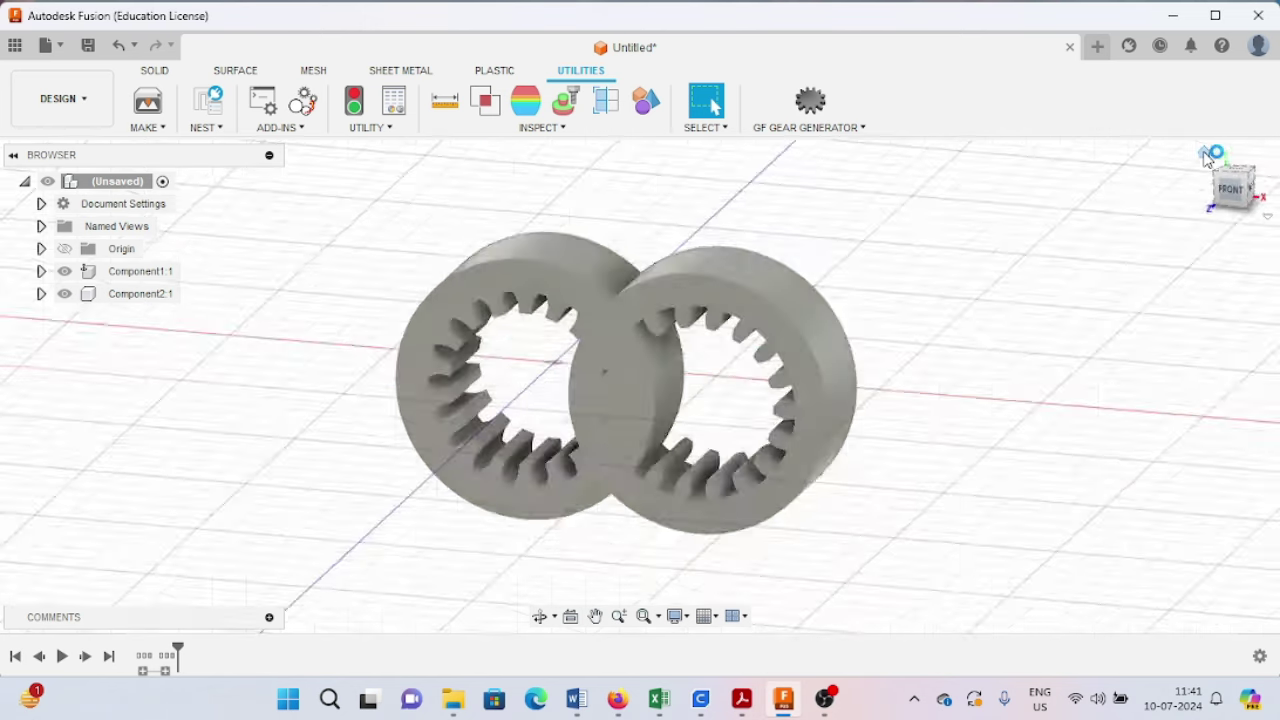
- Move the right-hand gear body 4.00 mm along Z with Move/Copy
click(1207, 155)
click(152, 71)
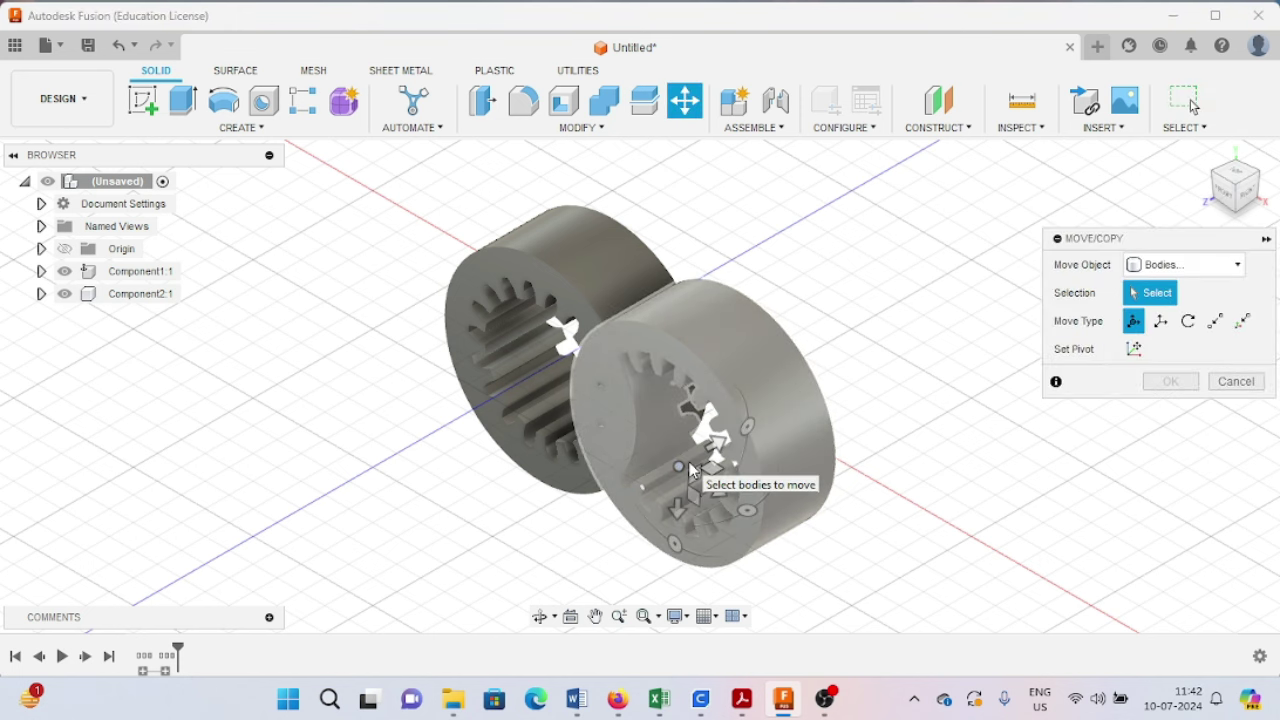
click(718, 497)
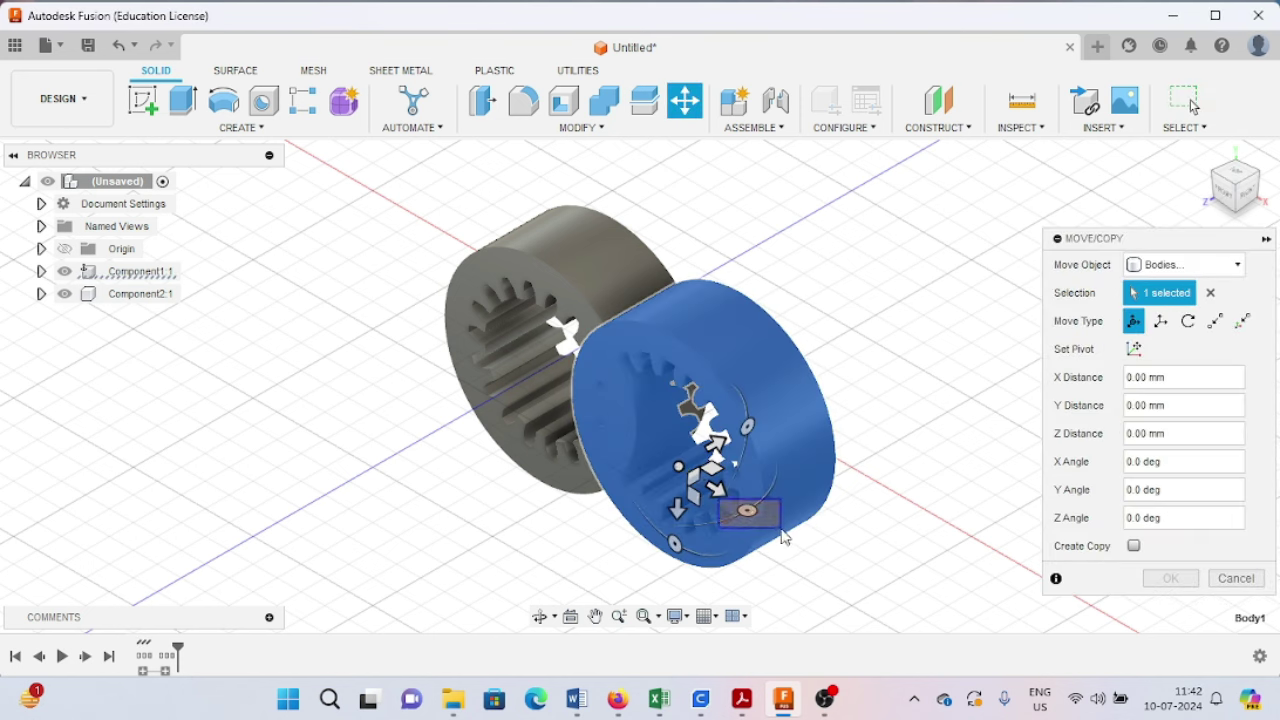
drag(716, 497, 820, 528)
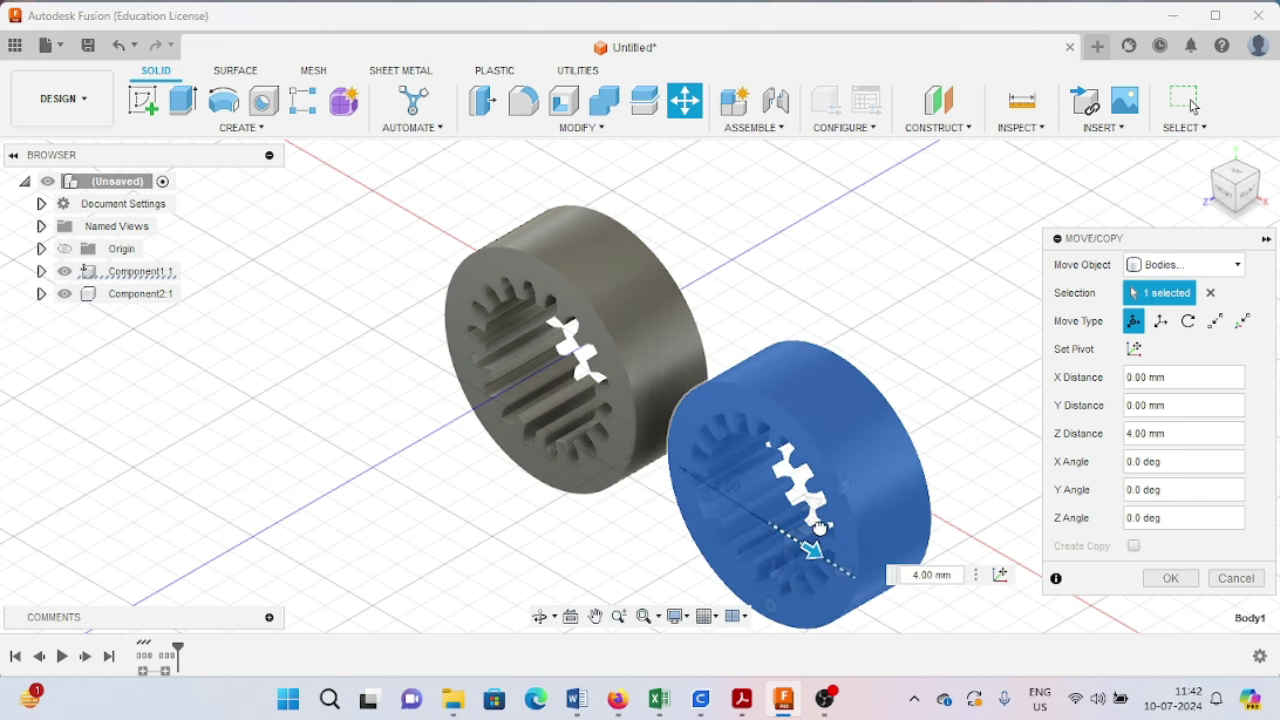
click(1170, 579)
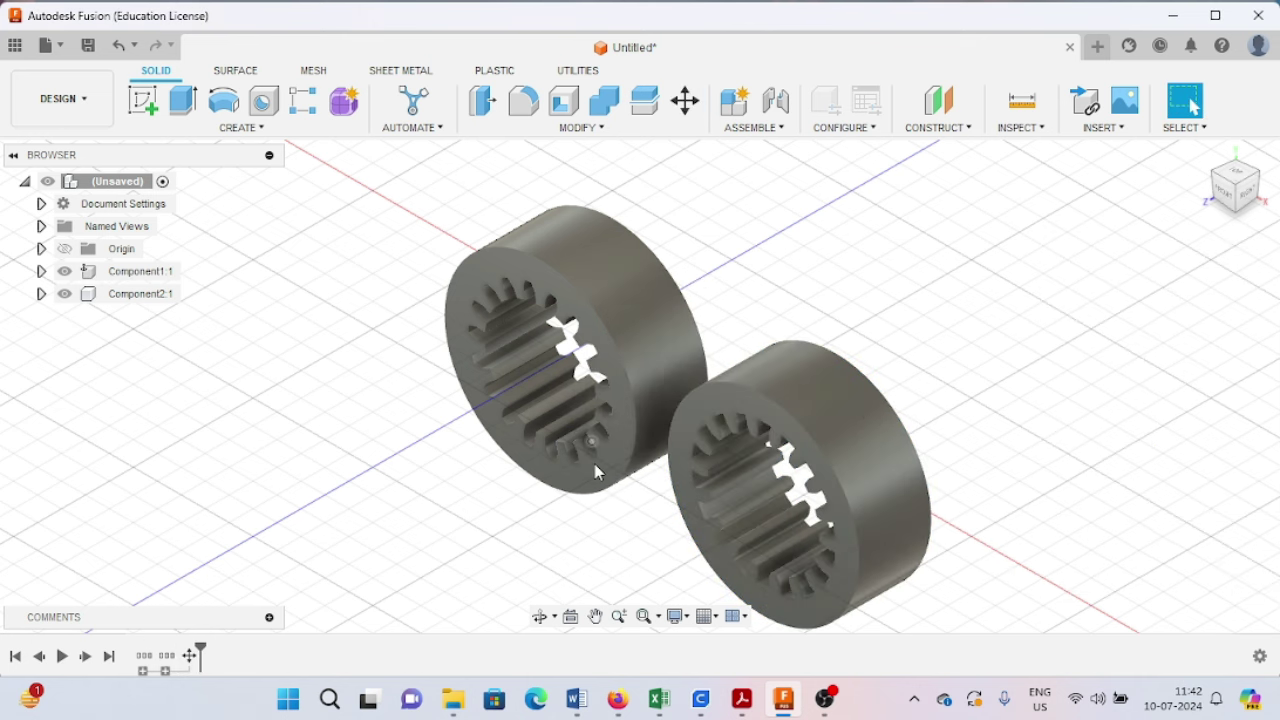